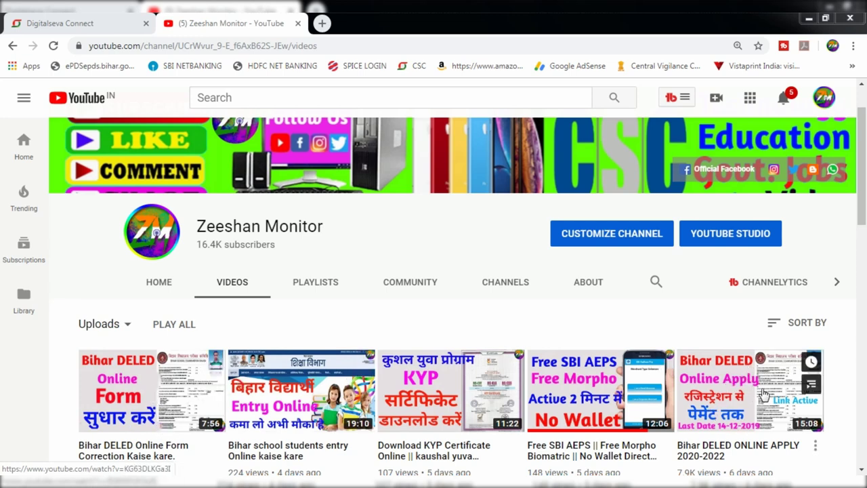
# Open elabharthi.bih.nic.in/ in a new tab and choose the Digitalseva Connect suggestion
pyautogui.moveTo(864, 238); pyautogui.dragTo(844, 392)
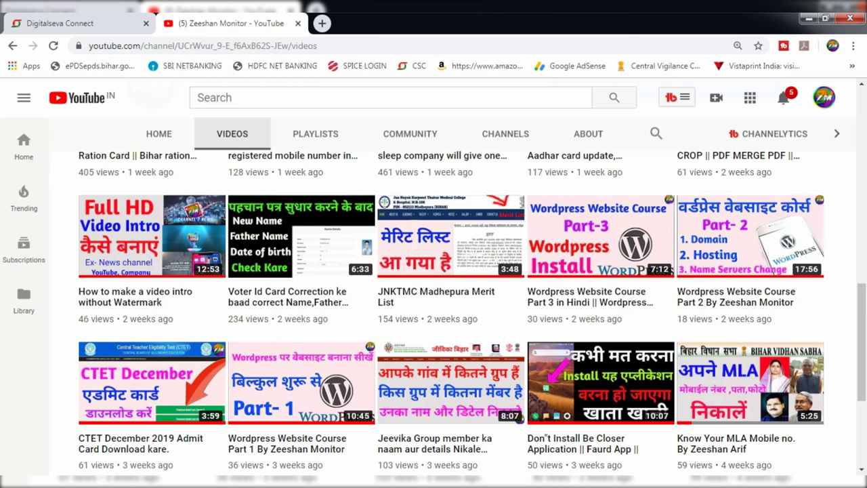
pyautogui.click(321, 23)
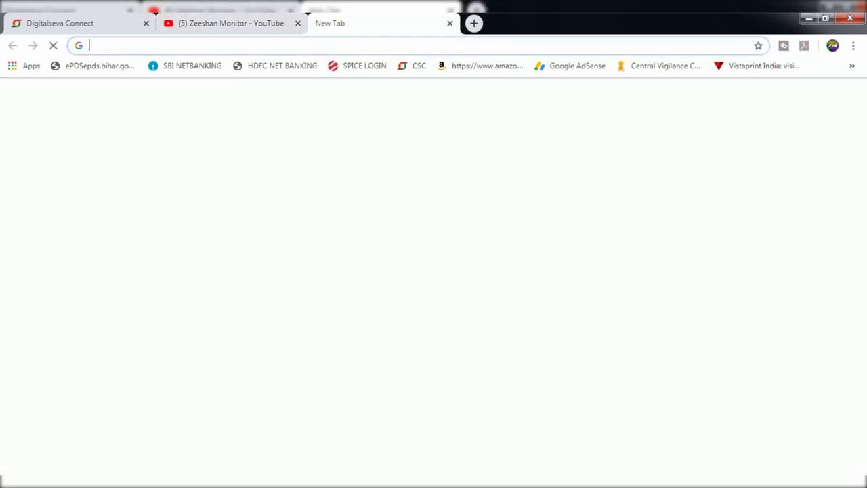
pyautogui.write('el')
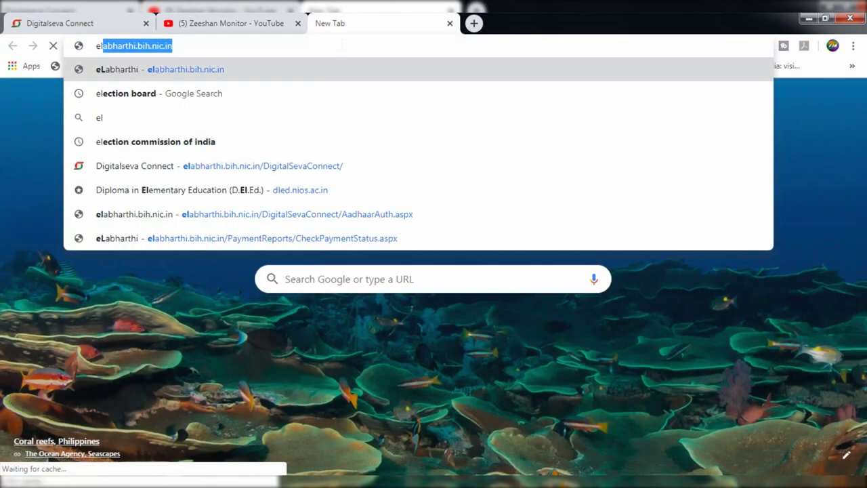
pyautogui.click(339, 49)
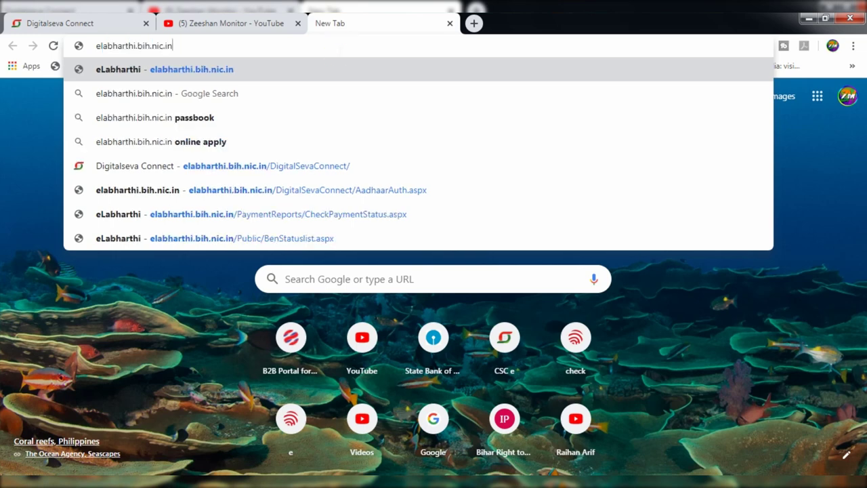
pyautogui.write('/')
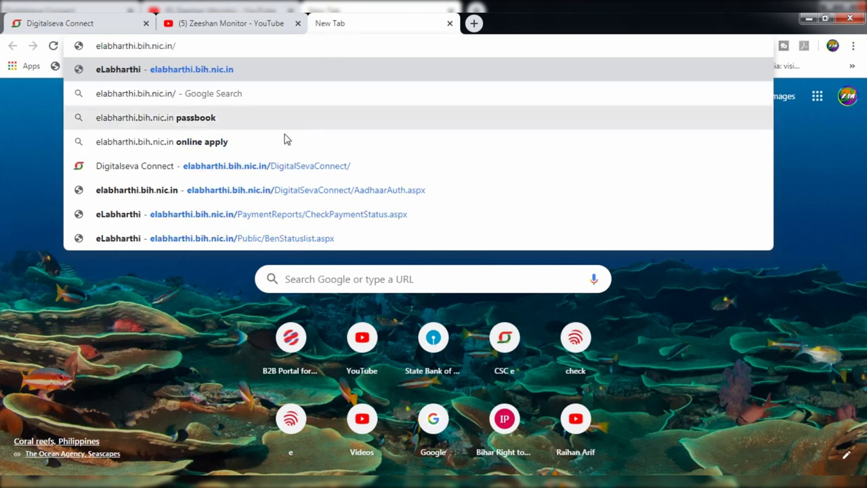
pyautogui.click(269, 166)
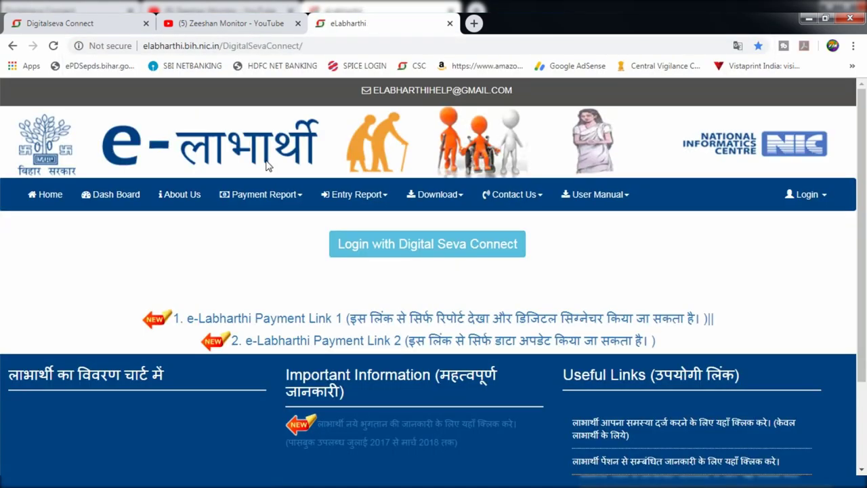
# Check the Entry Report and Payment Report menus, then log in with Digital Seva Connect
pyautogui.click(354, 194)
pyautogui.click(374, 241)
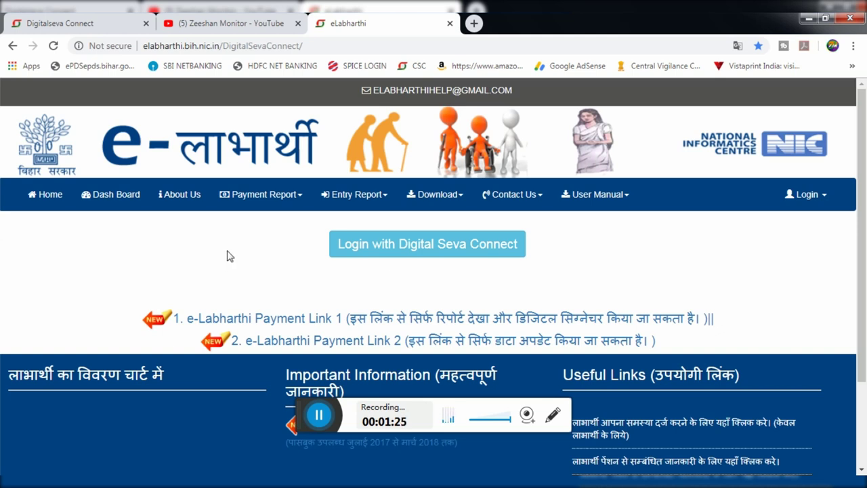
pyautogui.click(261, 194)
pyautogui.click(336, 273)
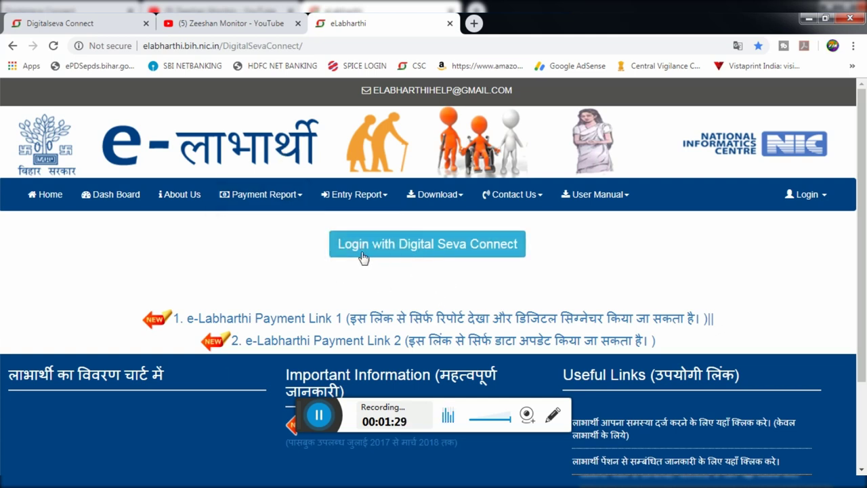
pyautogui.click(485, 250)
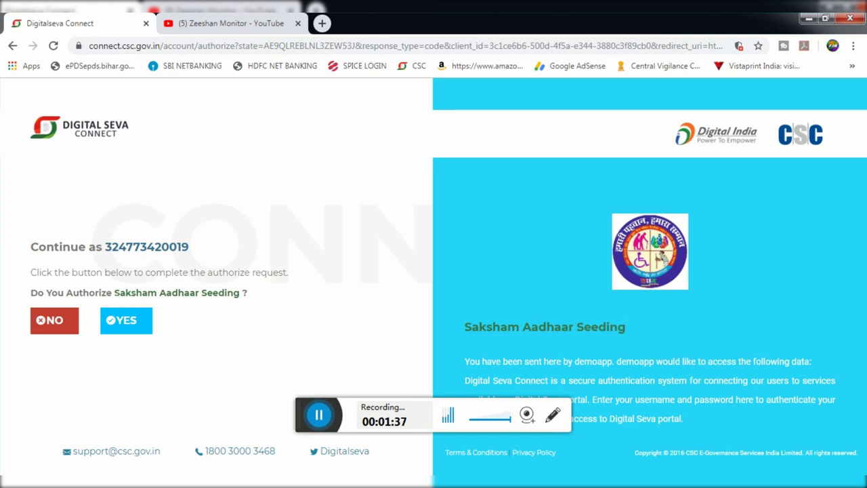
# Approve the Saksham Aadhaar Seeding authorization request with YES
pyautogui.click(129, 328)
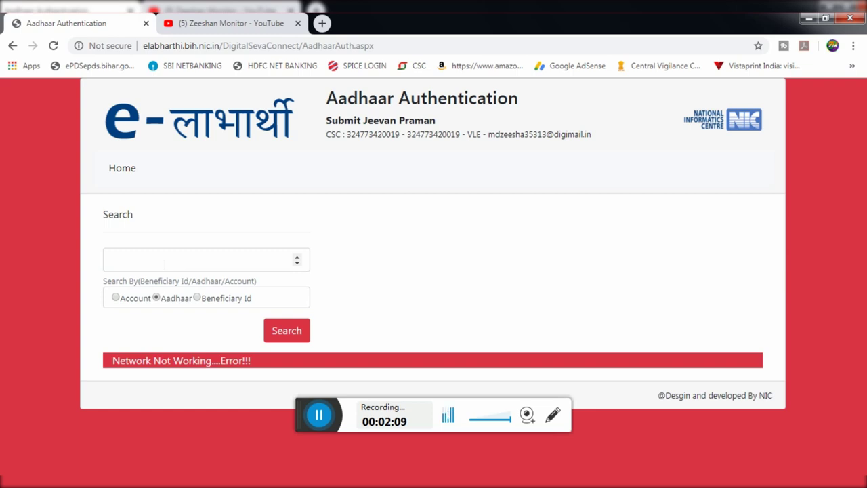
# Paste the pensioner's Aadhaar number into Search and look up the record
pyautogui.hotkey('ctrl', 'v')
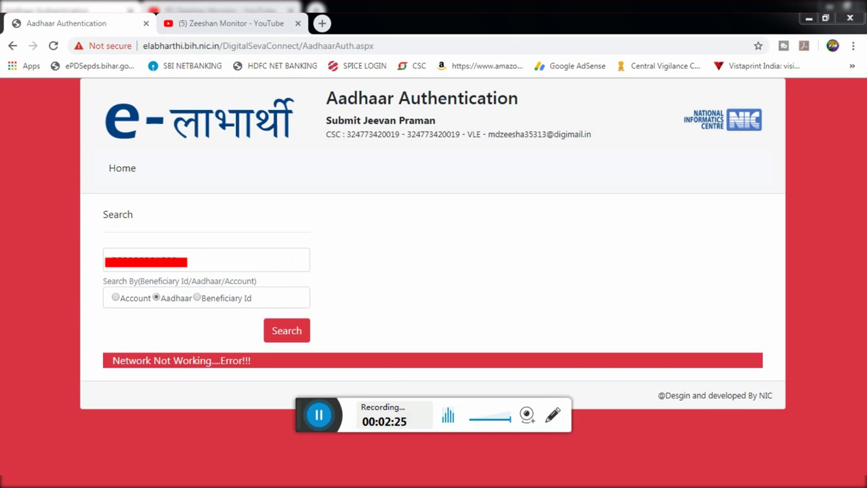
pyautogui.click(286, 330)
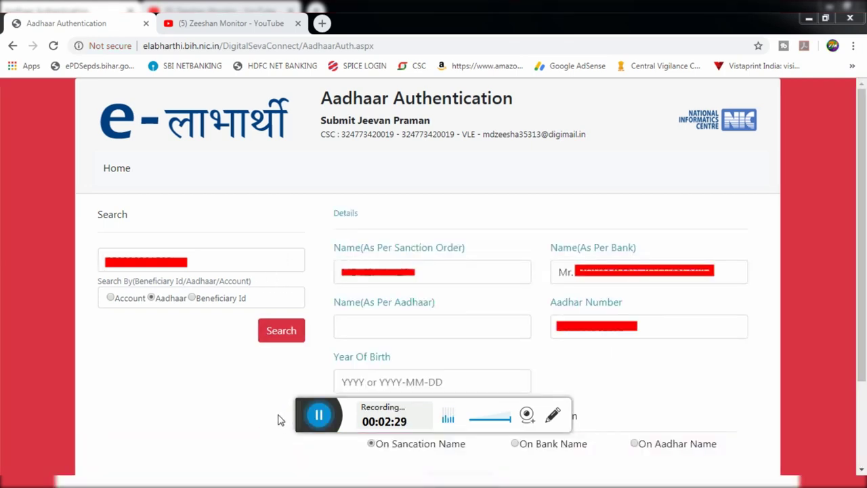
# Fill the Aadhaar name from autofill and birth year 1999, authenticating on Aadhaar name
pyautogui.moveTo(346, 247); pyautogui.dragTo(393, 250)
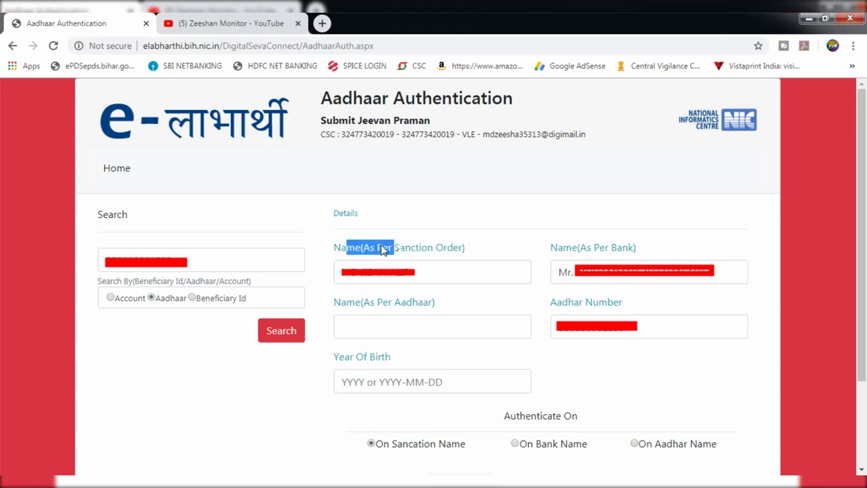
pyautogui.moveTo(549, 247); pyautogui.dragTo(588, 252)
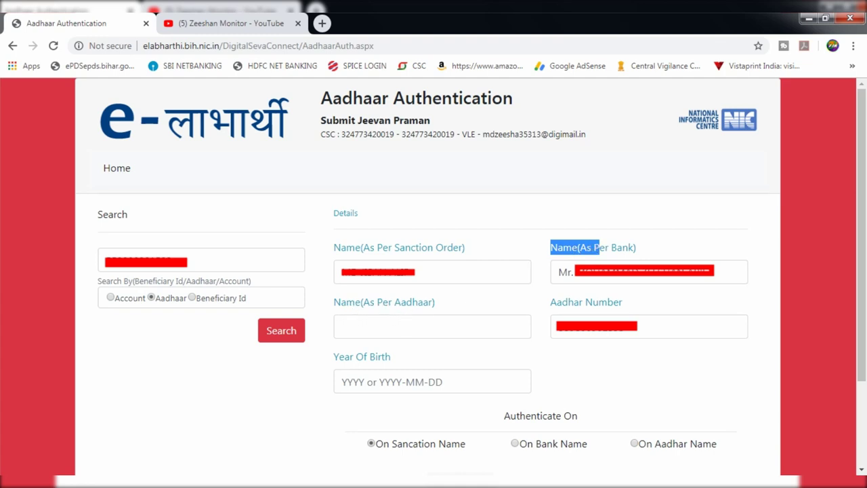
pyautogui.click(407, 325)
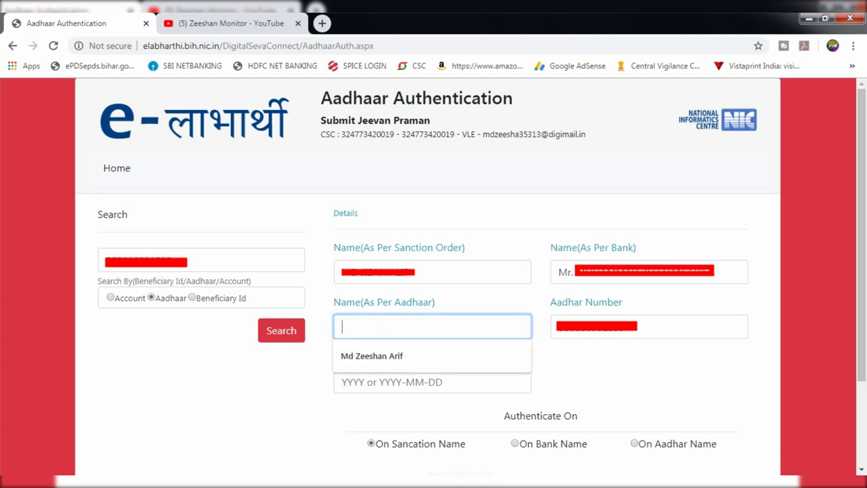
pyautogui.click(360, 354)
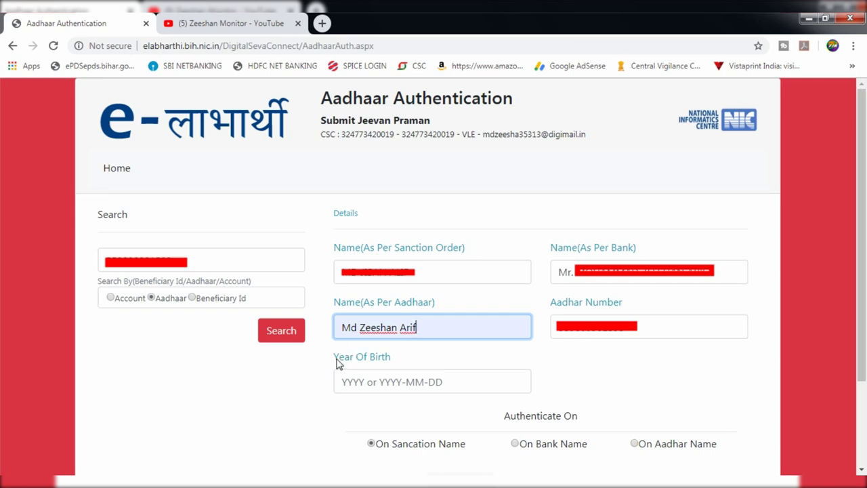
pyautogui.click(351, 389)
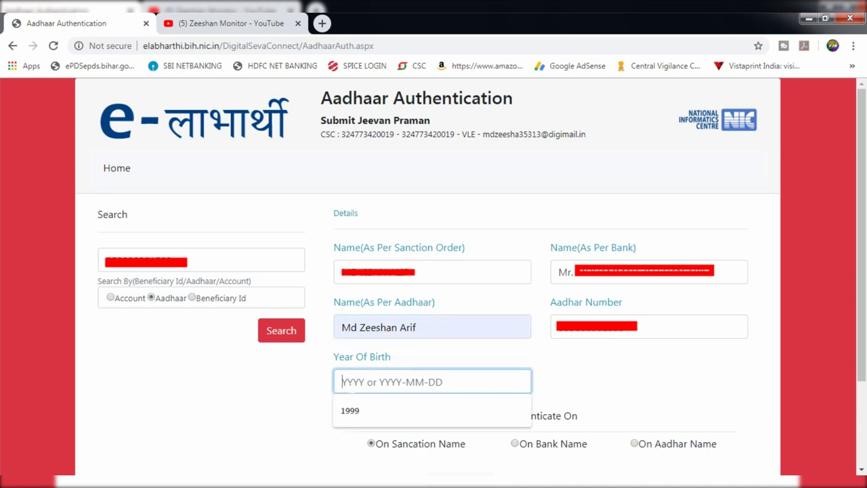
pyautogui.click(352, 410)
pyautogui.click(341, 405)
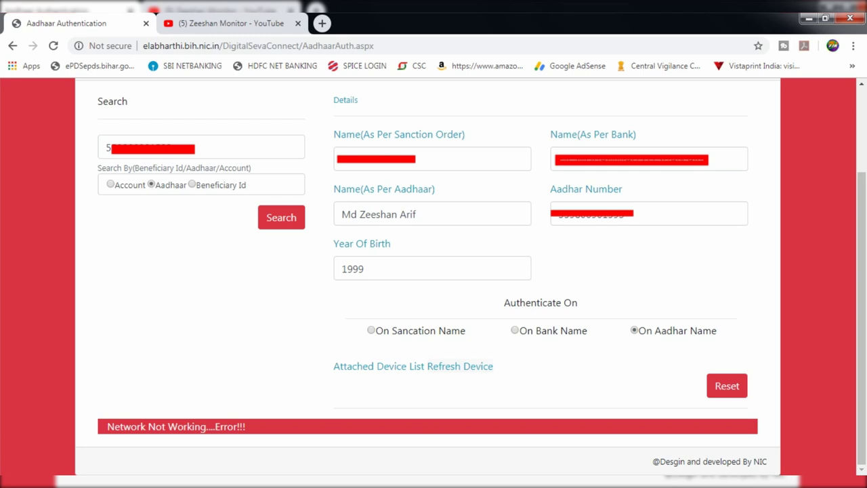
# Detect the Morpho_RD_Service fingerprint device and capture the pensioner's biometric data
pyautogui.click(460, 366)
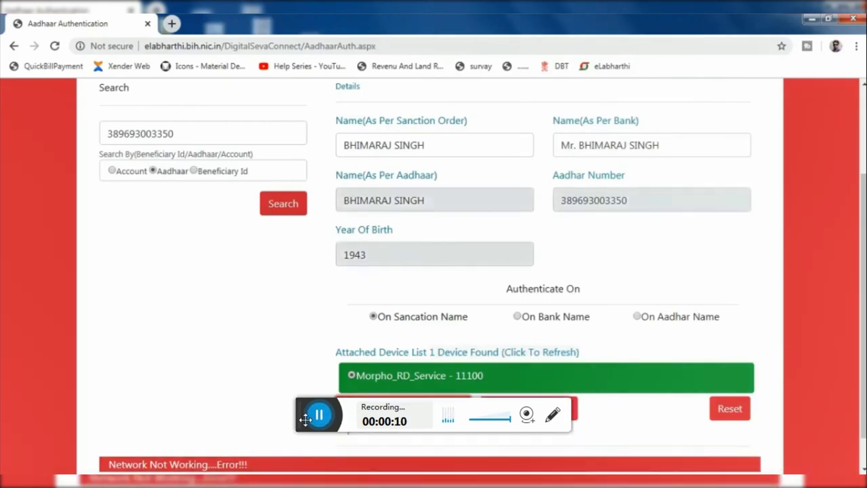
pyautogui.moveTo(305, 416); pyautogui.dragTo(306, 443)
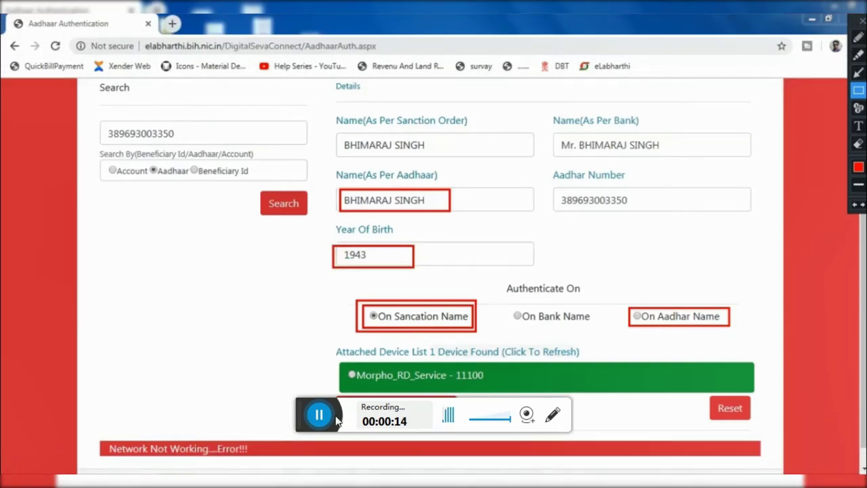
pyautogui.moveTo(308, 412); pyautogui.dragTo(311, 439)
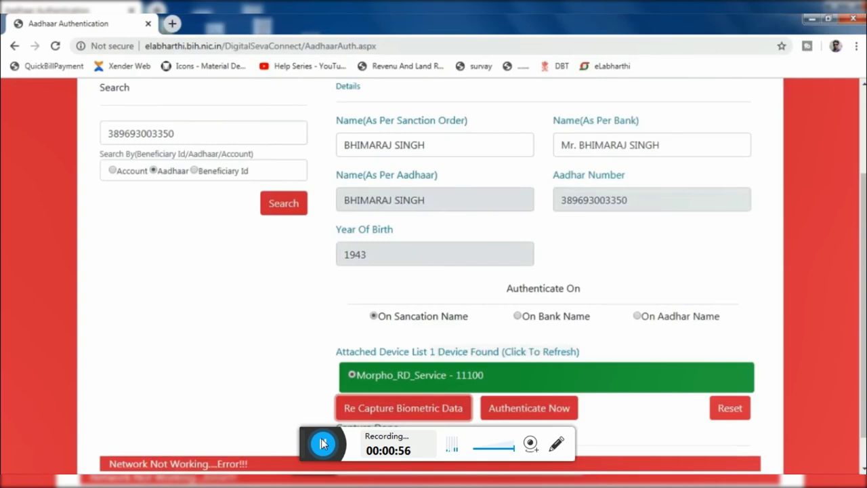
# Submit the captured fingerprint for Aadhaar authentication to reach the 5.00 fee payment page
pyautogui.click(323, 443)
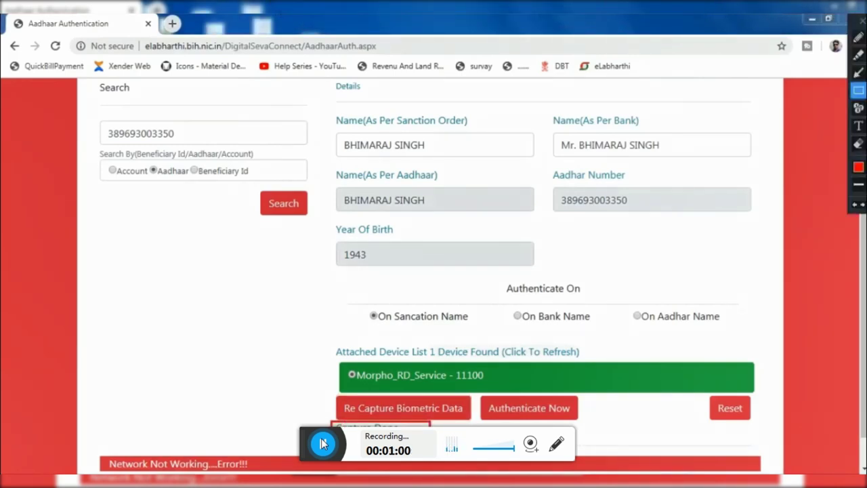
pyautogui.moveTo(309, 438); pyautogui.dragTo(312, 459)
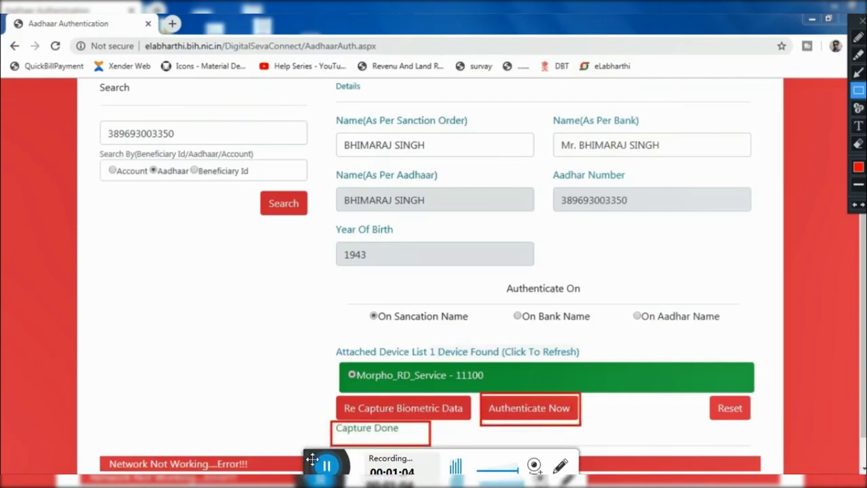
pyautogui.press('Return')
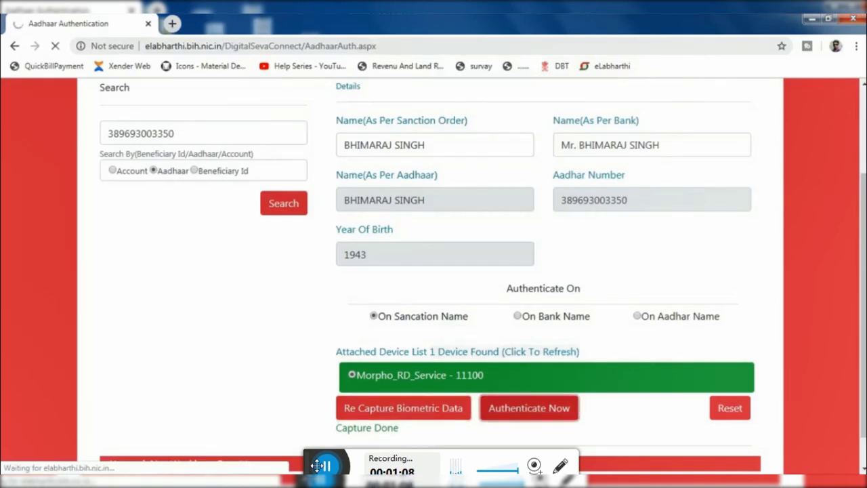
pyautogui.hotkey('ctrl', 'shift', 'd')
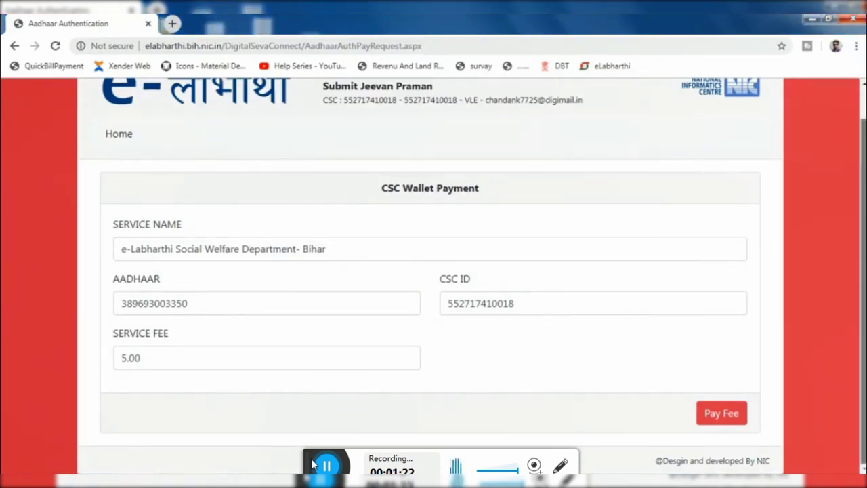
# Review the 5.00 Social Welfare Department- Bihar service fee on the payment page
pyautogui.scroll(1, 313, 464)
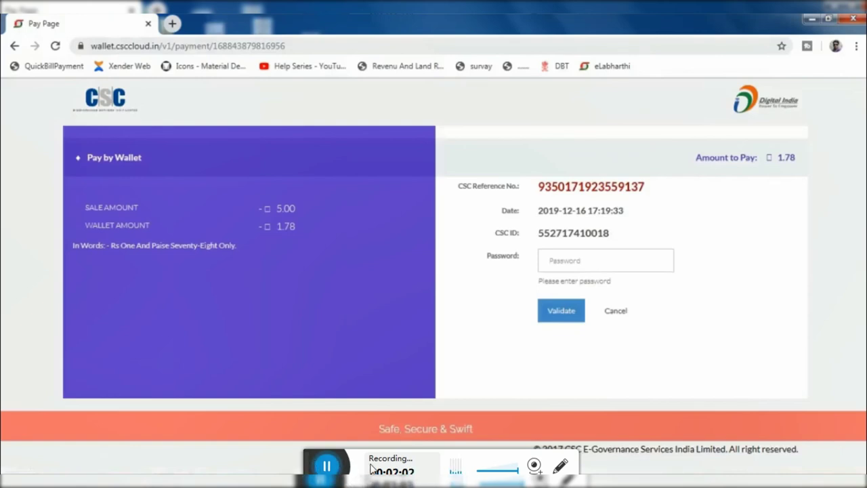
# Enter and validate the CSC wallet password
pyautogui.press('Tab')
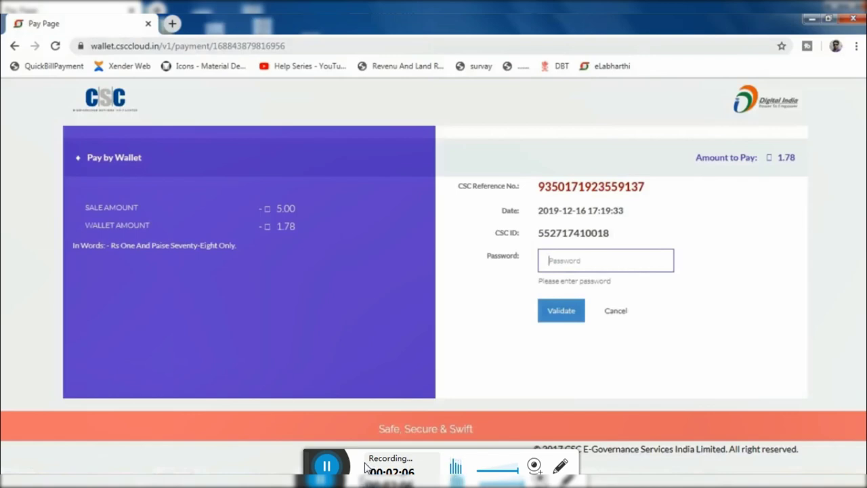
pyautogui.write('*')
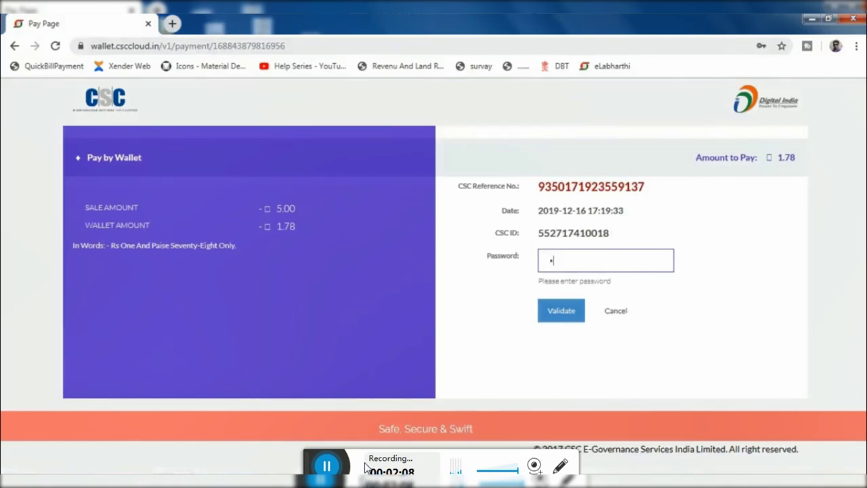
pyautogui.press('Return')
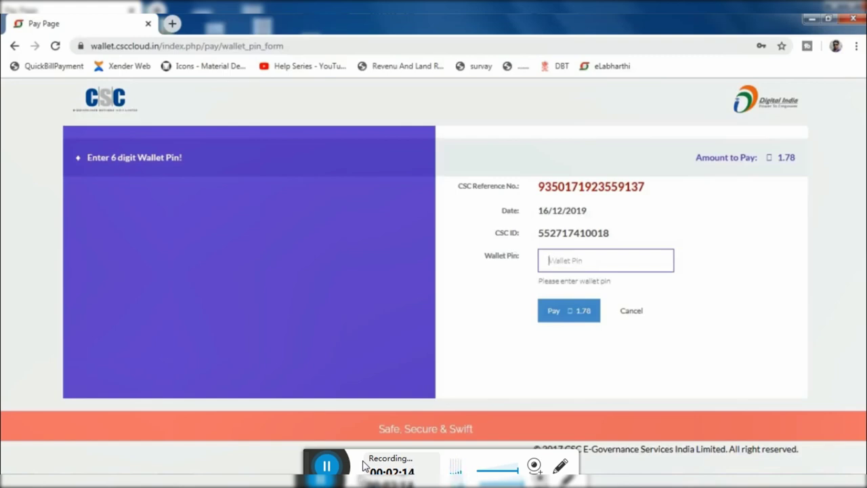
pyautogui.press('Return')
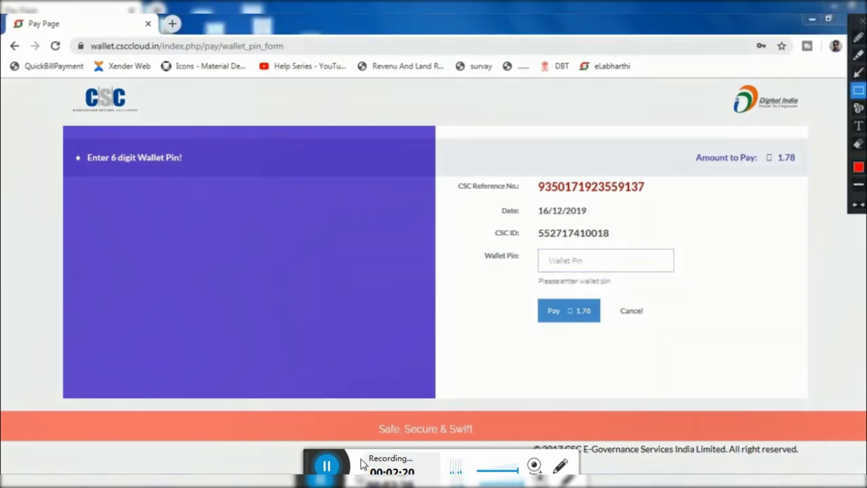
# Enter the 6-digit wallet PIN and pay the 1.78 fee
pyautogui.moveTo(763, 149); pyautogui.dragTo(800, 165)
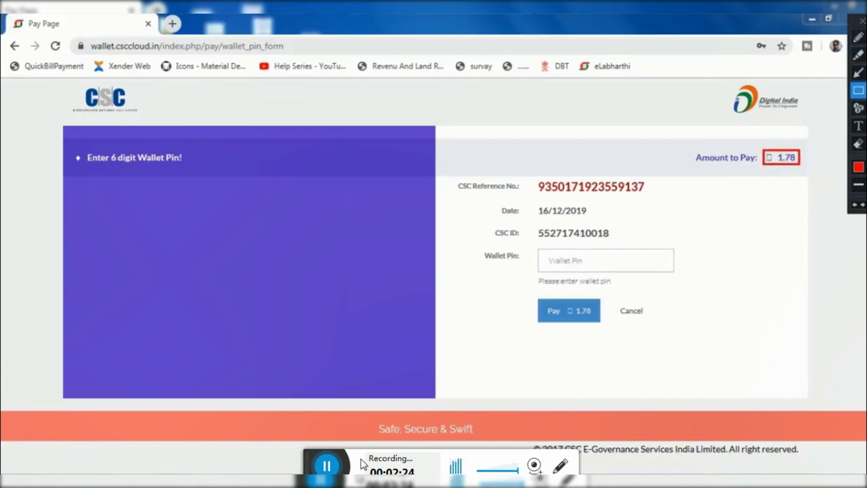
pyautogui.press('Escape')
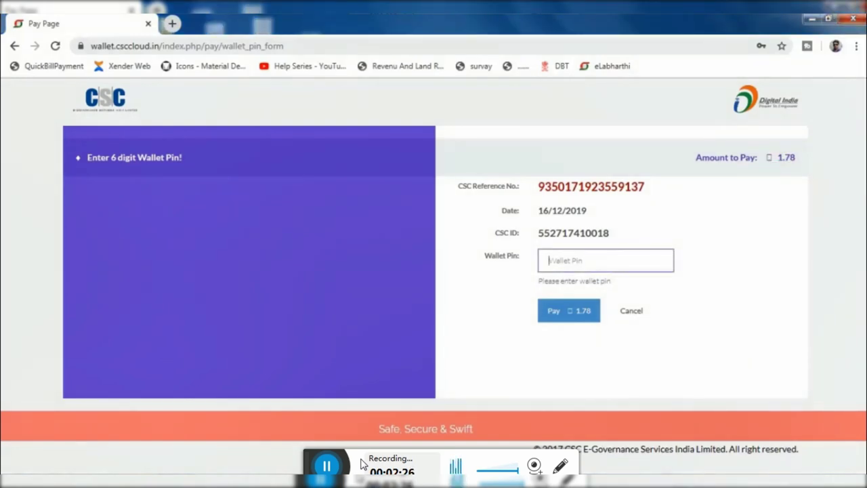
pyautogui.write('******')
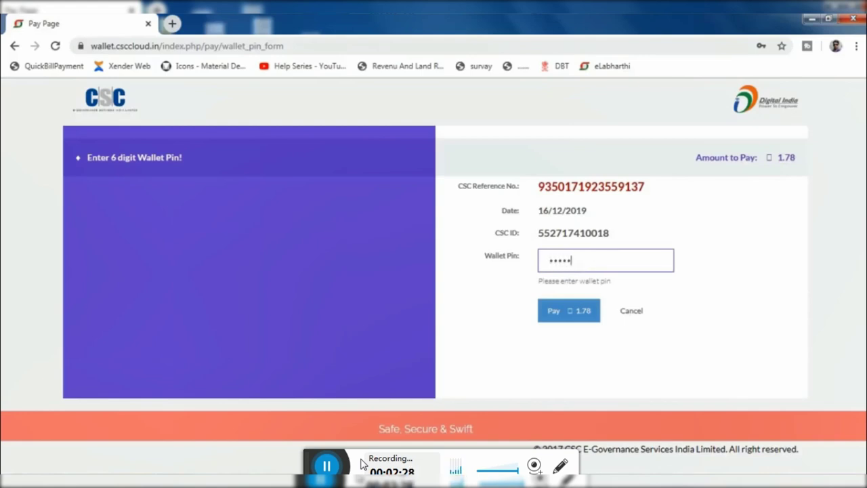
pyautogui.press('Return')
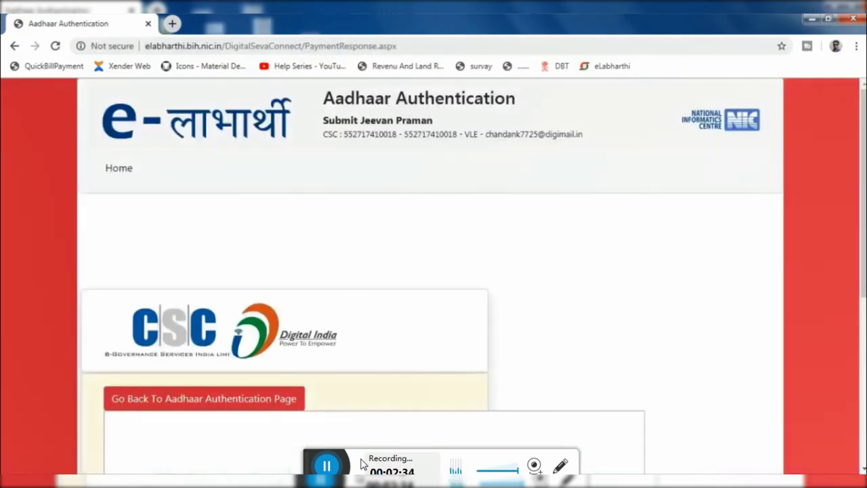
# Review the Success receipt for 5.00, then return to the Aadhaar Authentication page
pyautogui.scroll(-3, 362, 463)
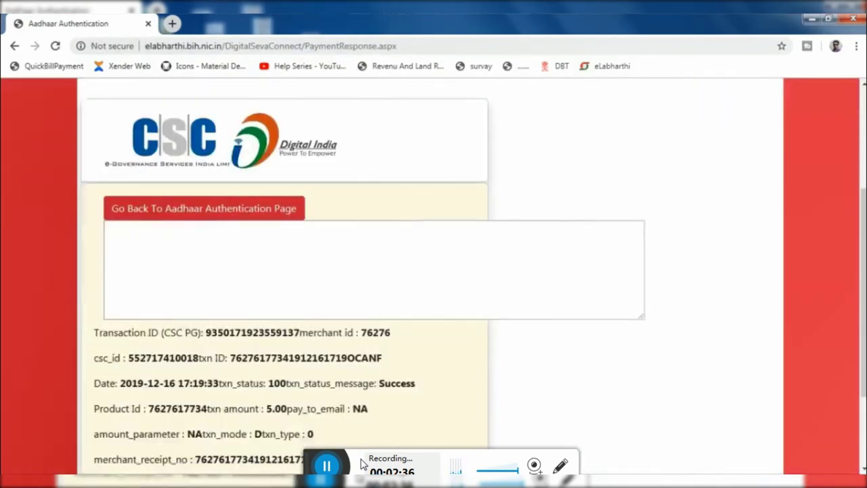
pyautogui.scroll(-1, 363, 463)
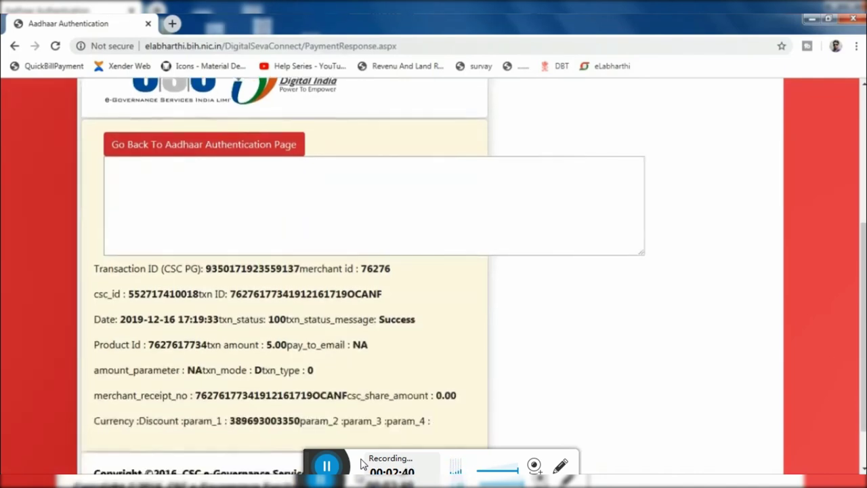
pyautogui.scroll(-1, 362, 464)
pyautogui.scroll(2, 362, 463)
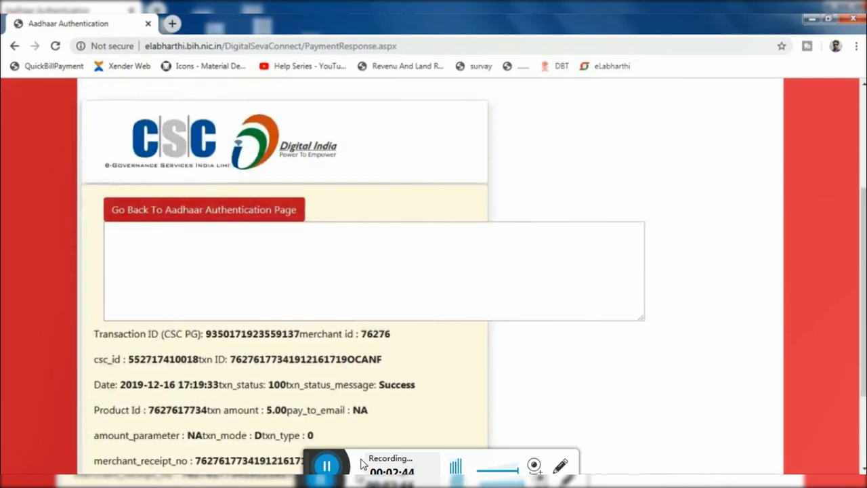
pyautogui.press('Tab')
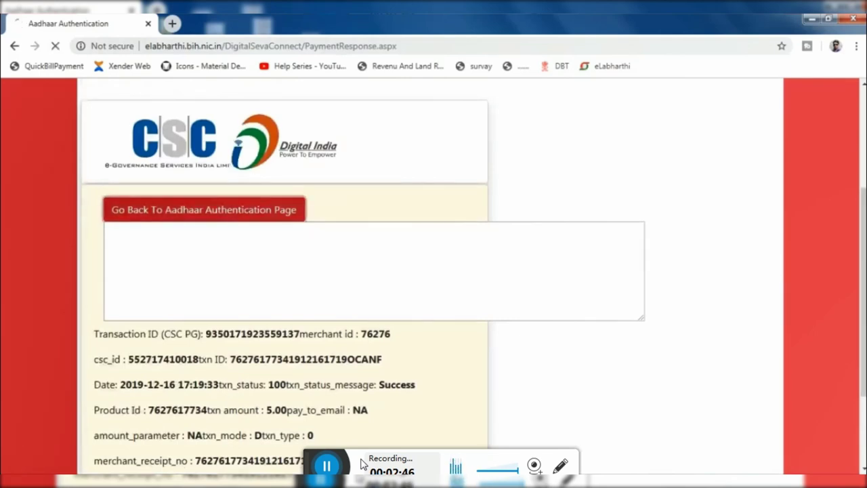
pyautogui.press('Return')
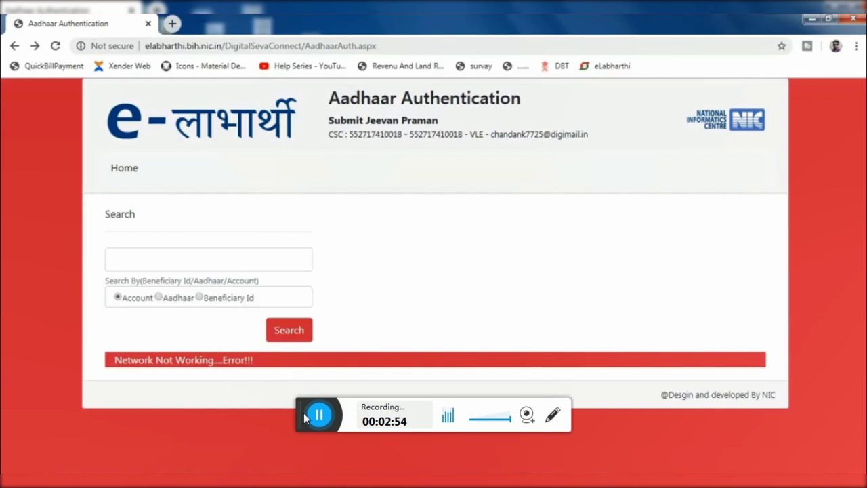
# Enter the pensioner's 12-digit Aadhaar number into the beneficiary search box
pyautogui.press('Tab')
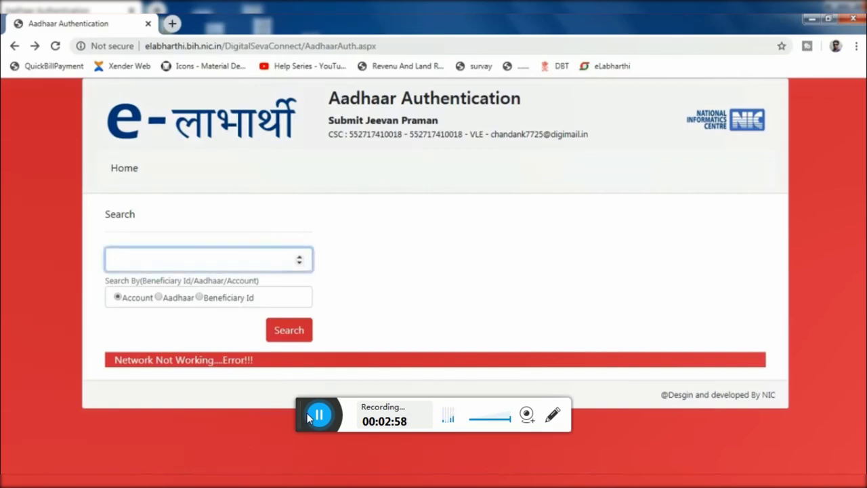
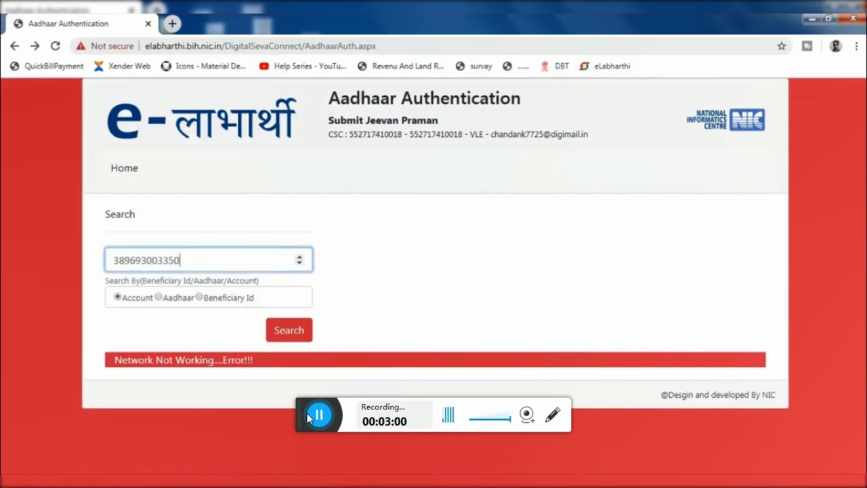